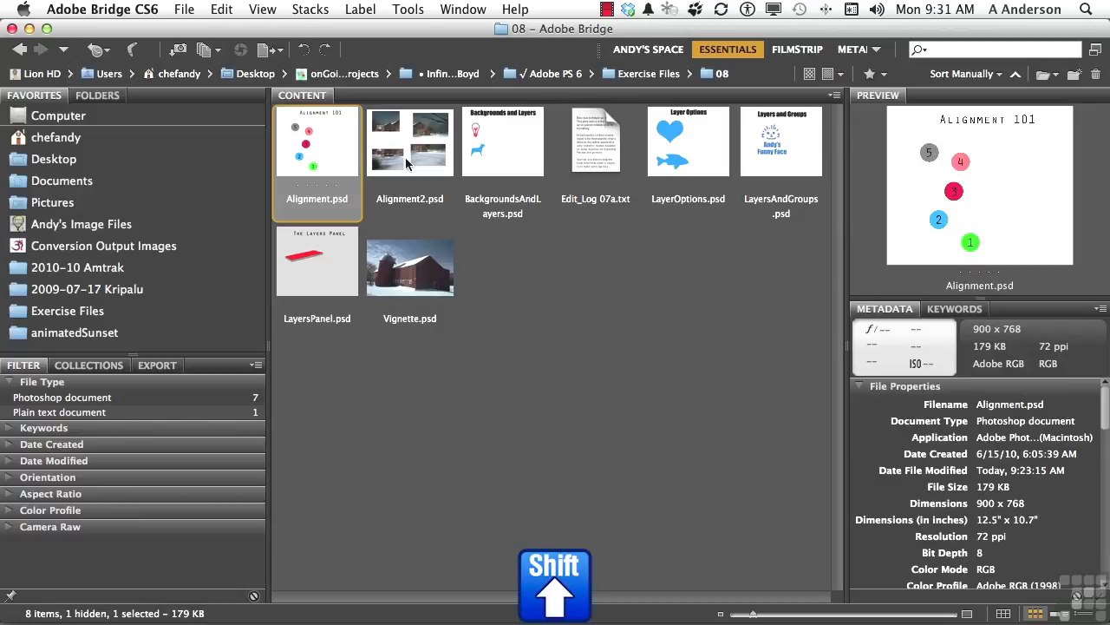
- Open Alignment2.psd from Bridge in Photoshop and return to the Alignment.psd document
double_click(405, 158)
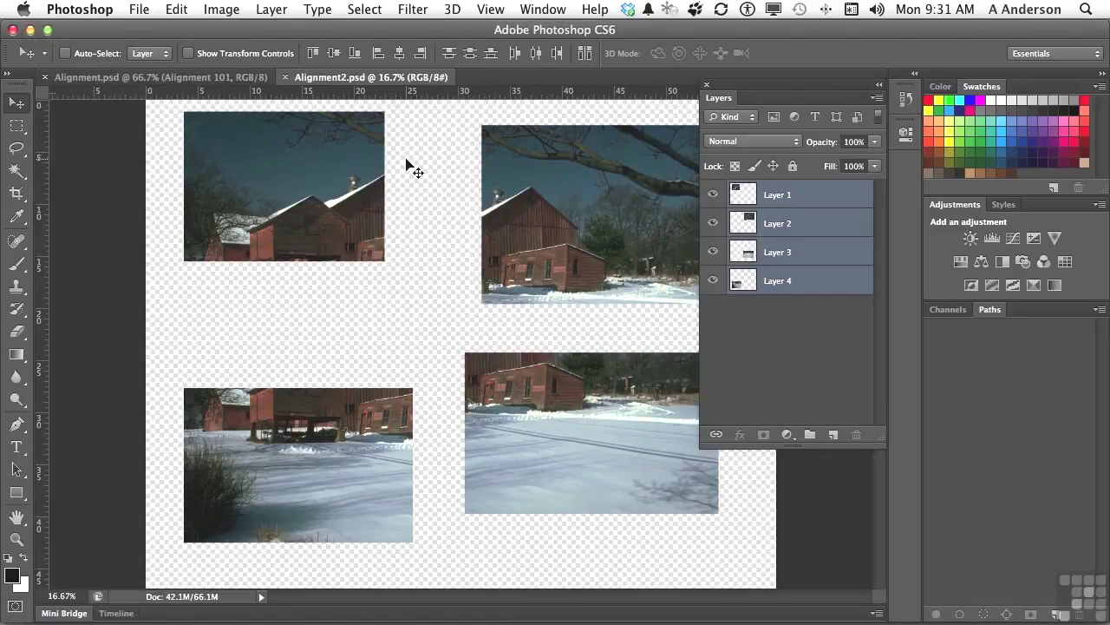
click(95, 82)
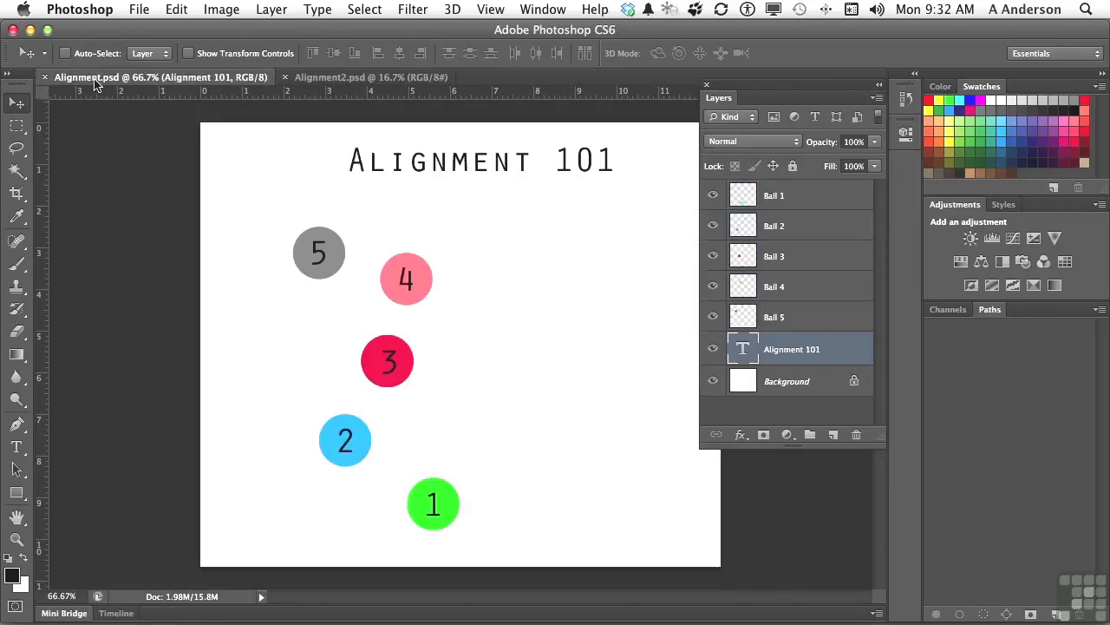
- Hide and reshow the Ball 5 layer, and select it with its name open for editing
click(713, 318)
click(713, 318)
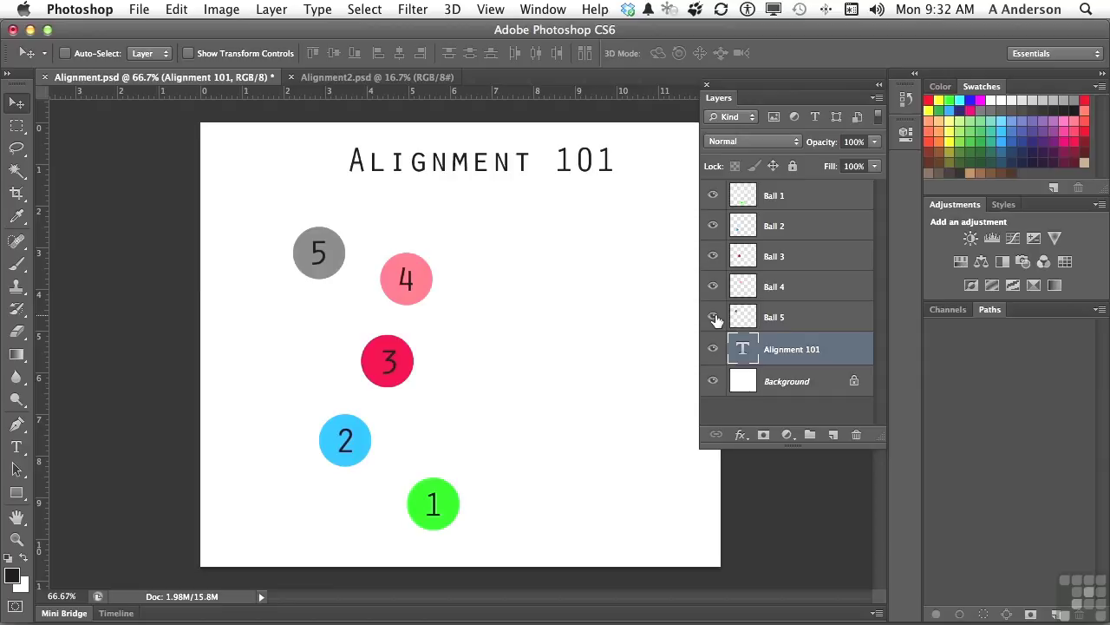
click(774, 318)
double_click(774, 317)
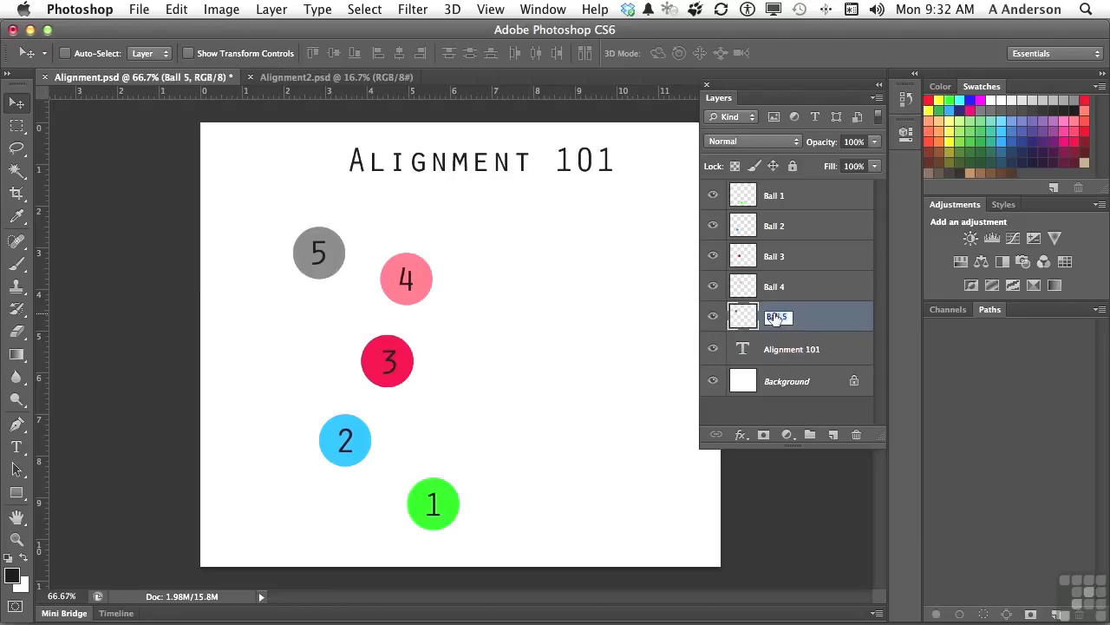
- Open the Layer Style dialog for the Ball 5 layer and cancel it
click(830, 320)
double_click(830, 320)
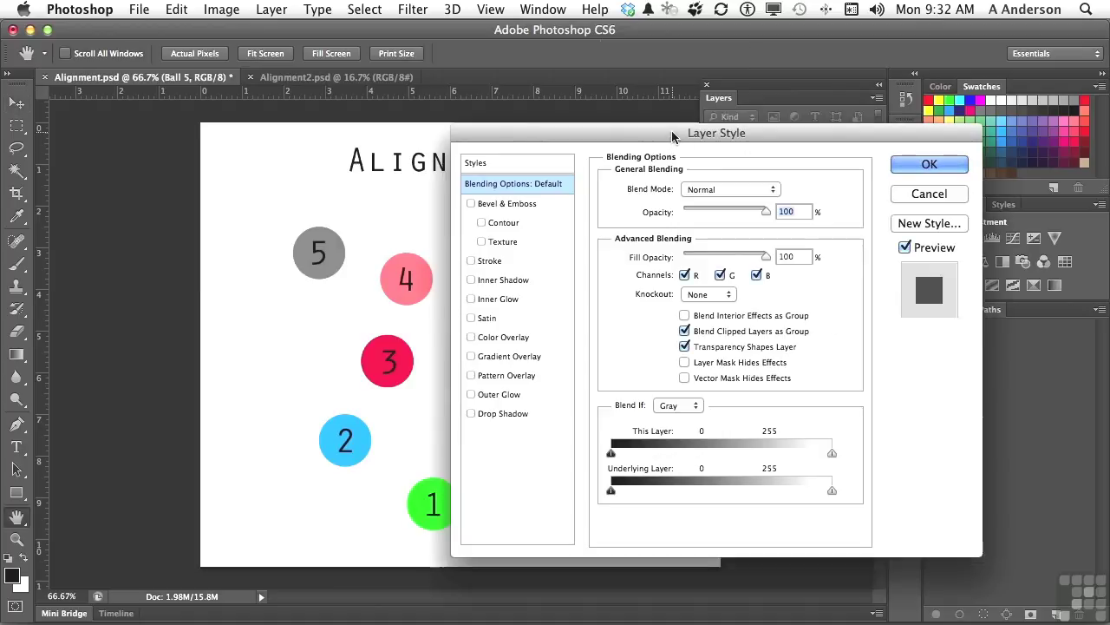
click(929, 196)
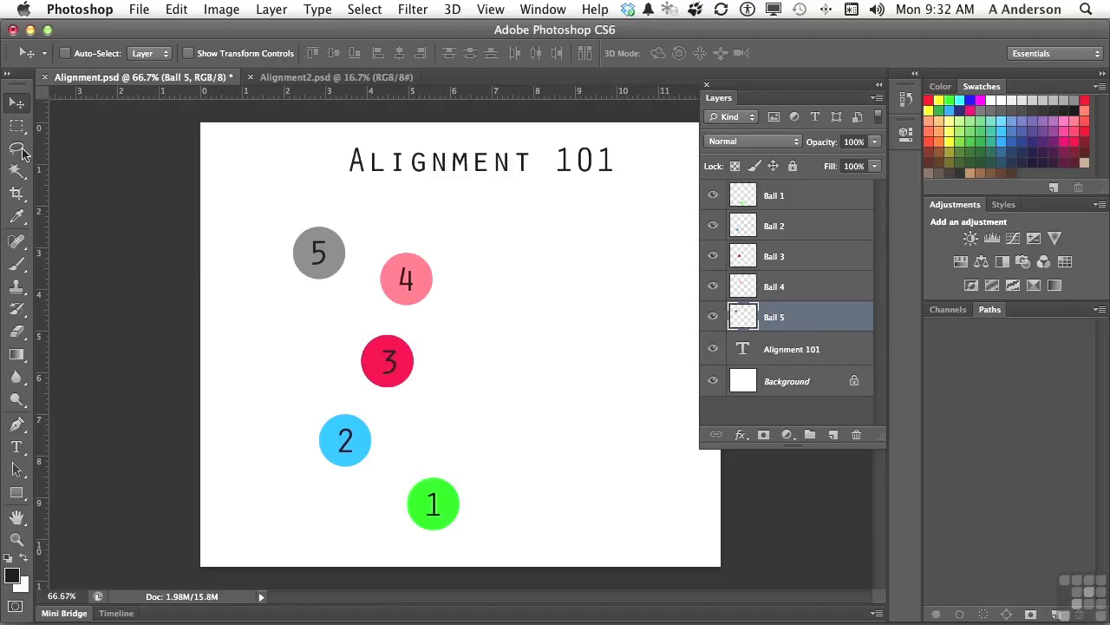
- Move Ball 5 across the canvas to the right of Ball 4 with the Move tool
key(Right)
key(Up)
drag(273, 347, 459, 345)
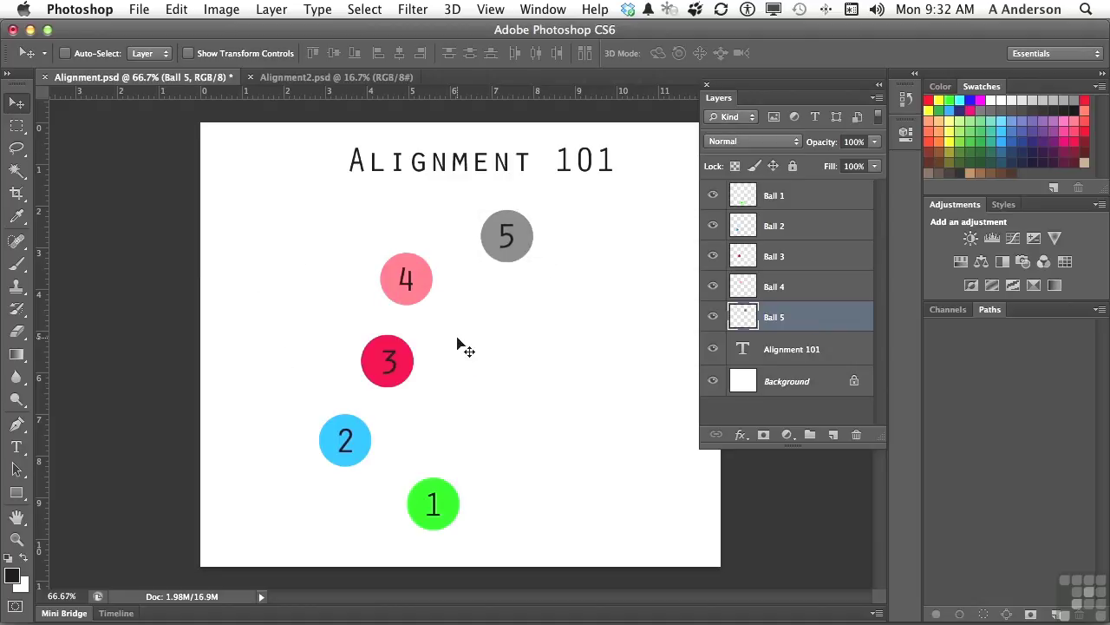
drag(507, 229, 507, 258)
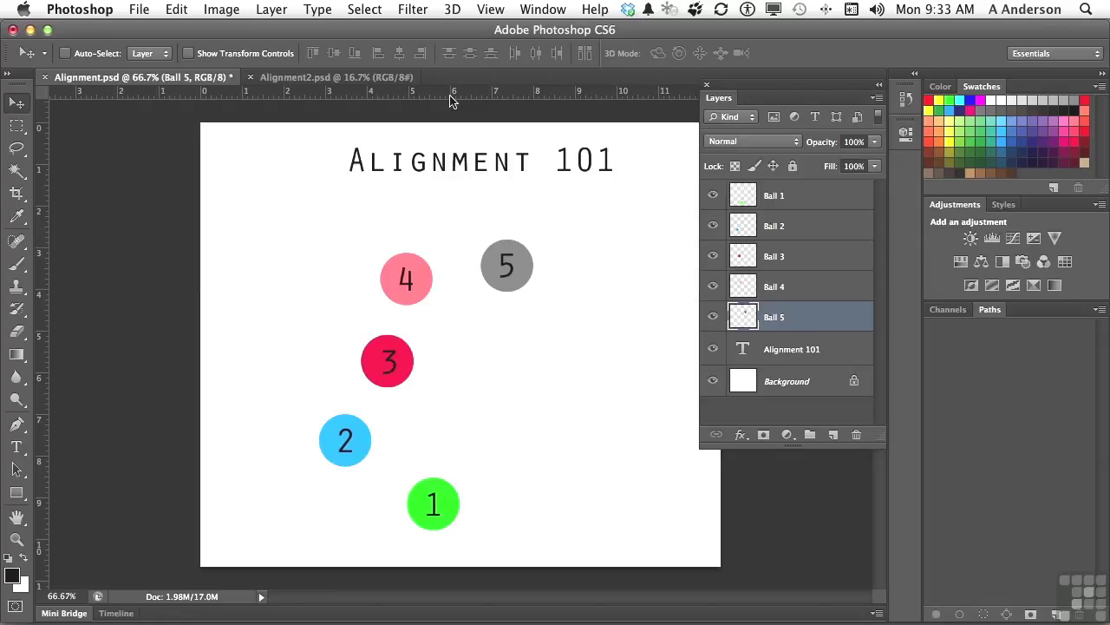
click(484, 12)
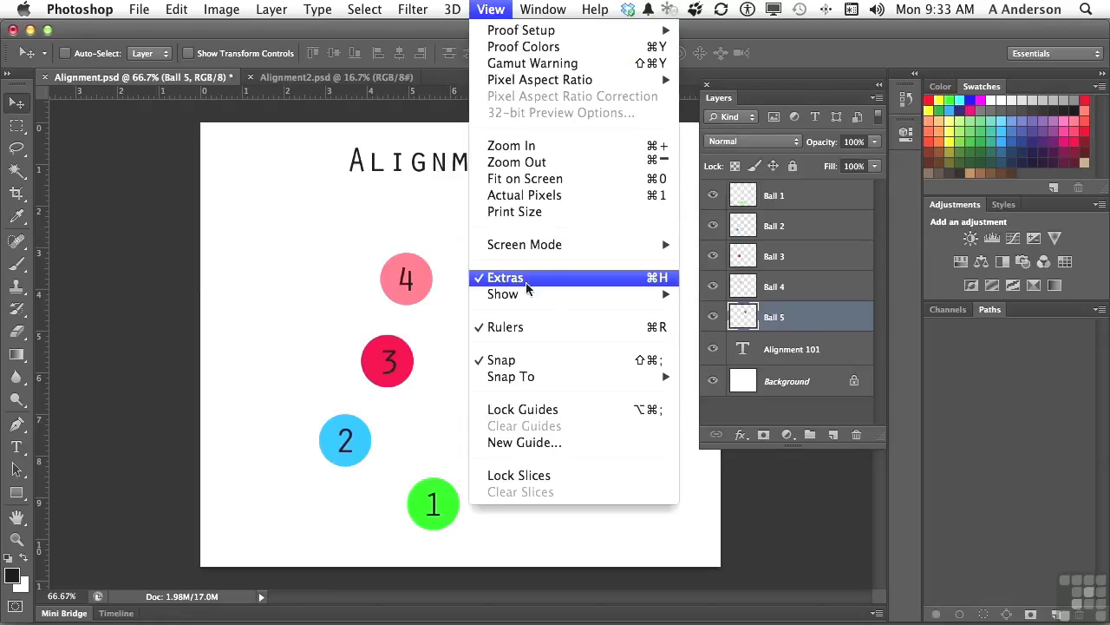
click(338, 309)
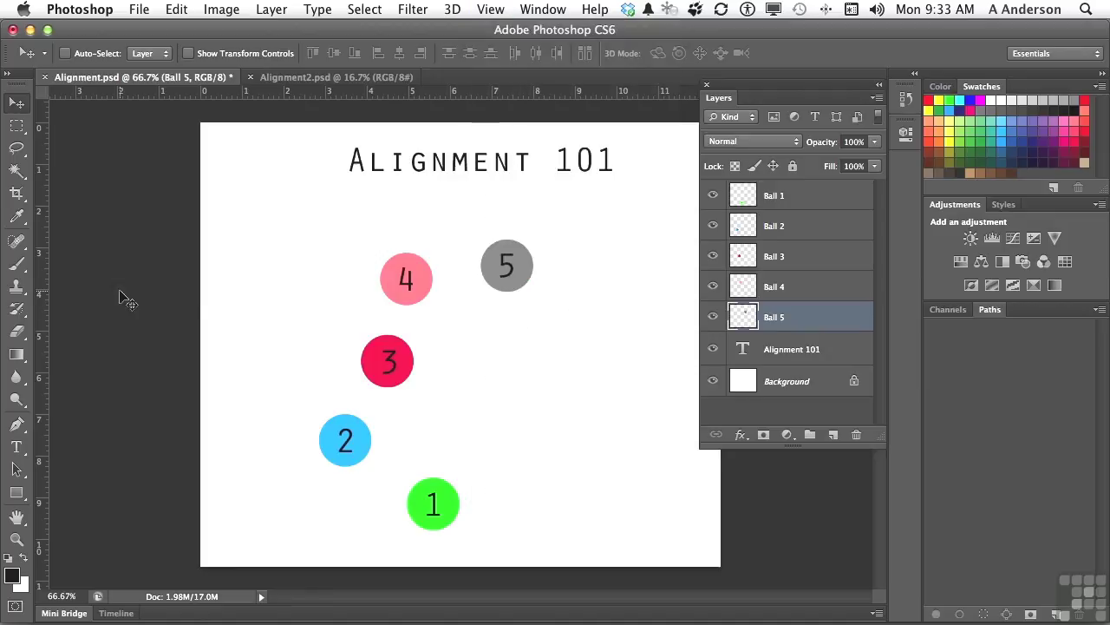
- Snap Ball 5's right edge to a temporary vertical guide at 9 inches, and remove the guide
drag(37, 299, 578, 308)
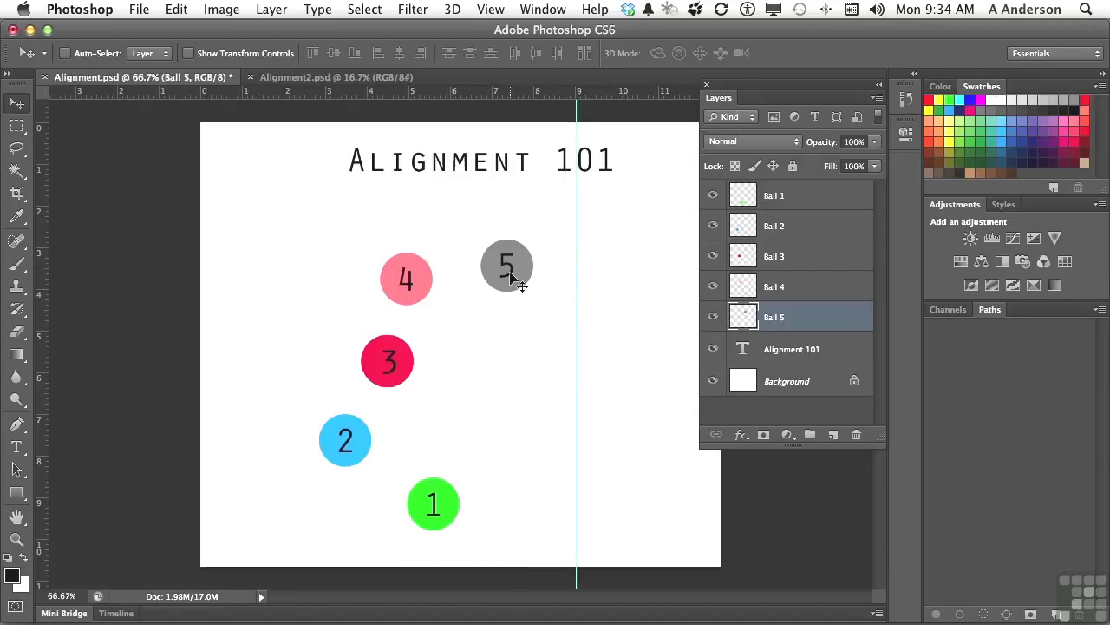
drag(511, 276, 570, 251)
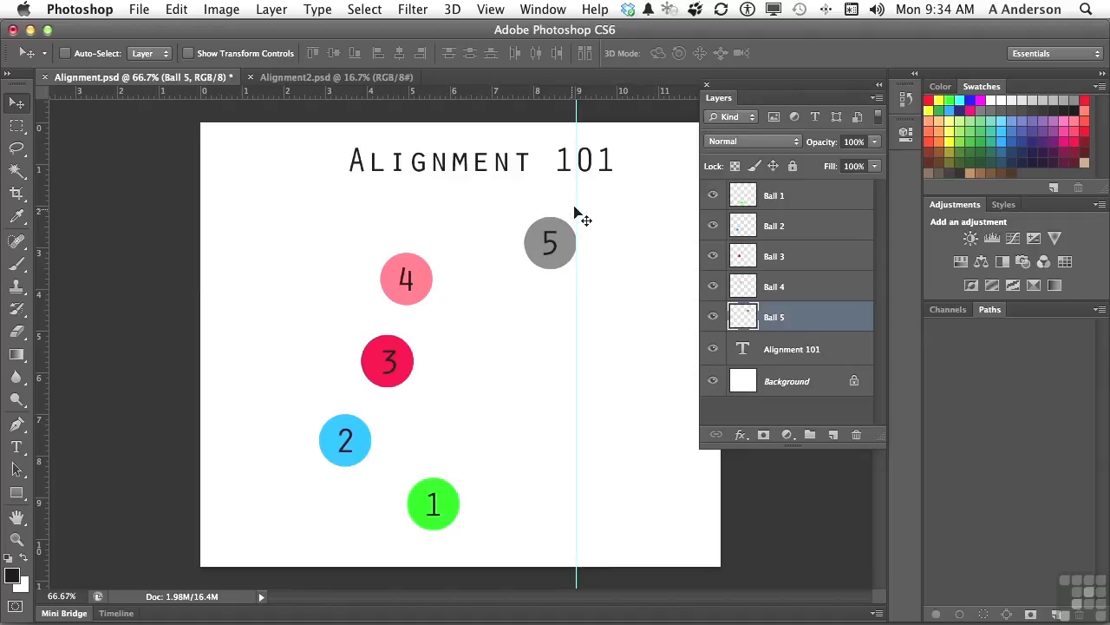
drag(576, 204, 43, 239)
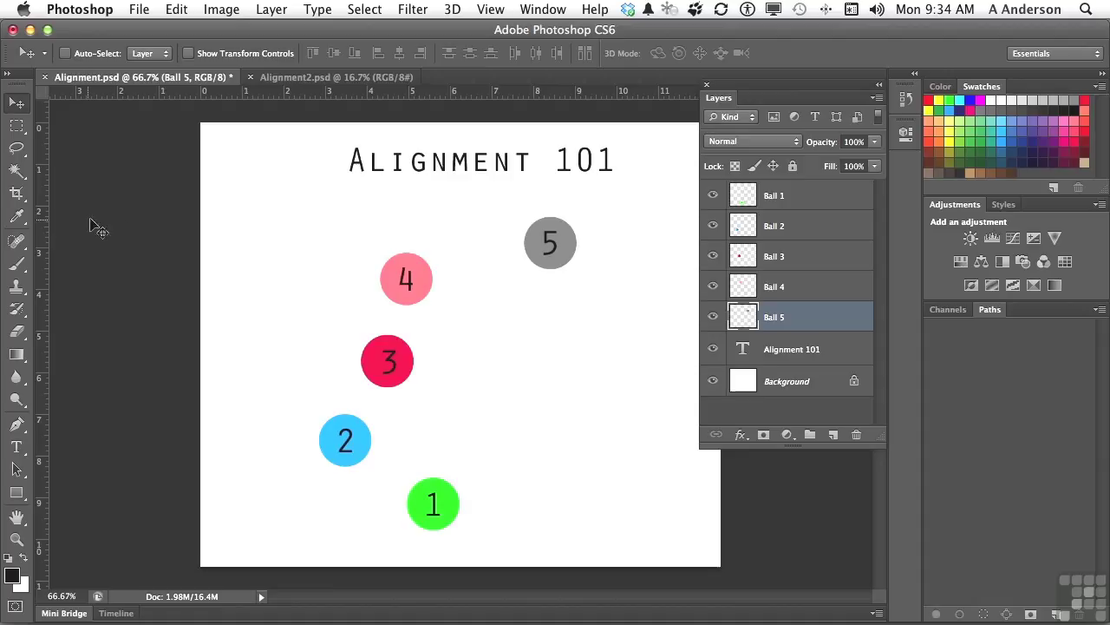
- Reposition Ball 5 below the title and line up Ball 4 and Ball 3 in a vertical column beneath it
drag(557, 261, 527, 229)
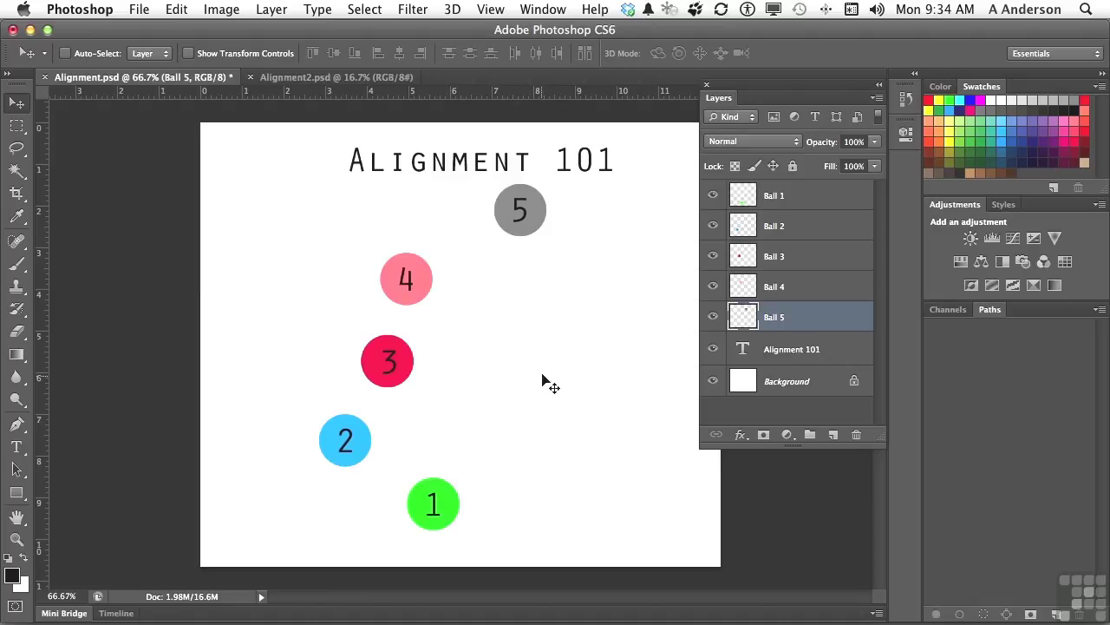
mouse_move(518, 373)
mouse_down()
mouse_move(504, 404)
mouse_move(508, 374)
mouse_up()
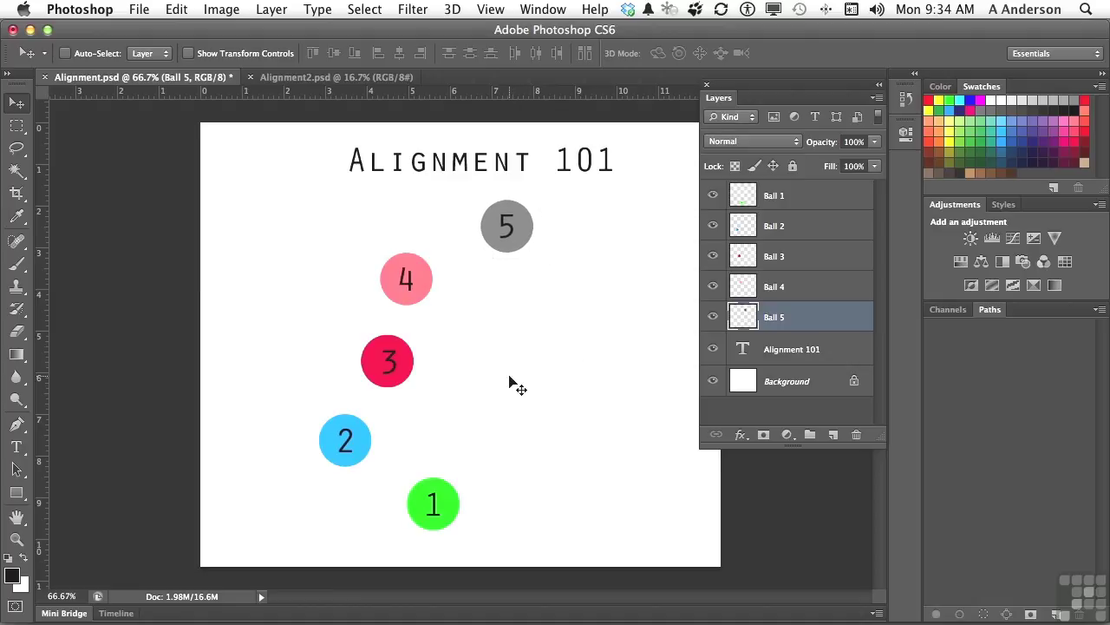
drag(416, 299, 511, 334)
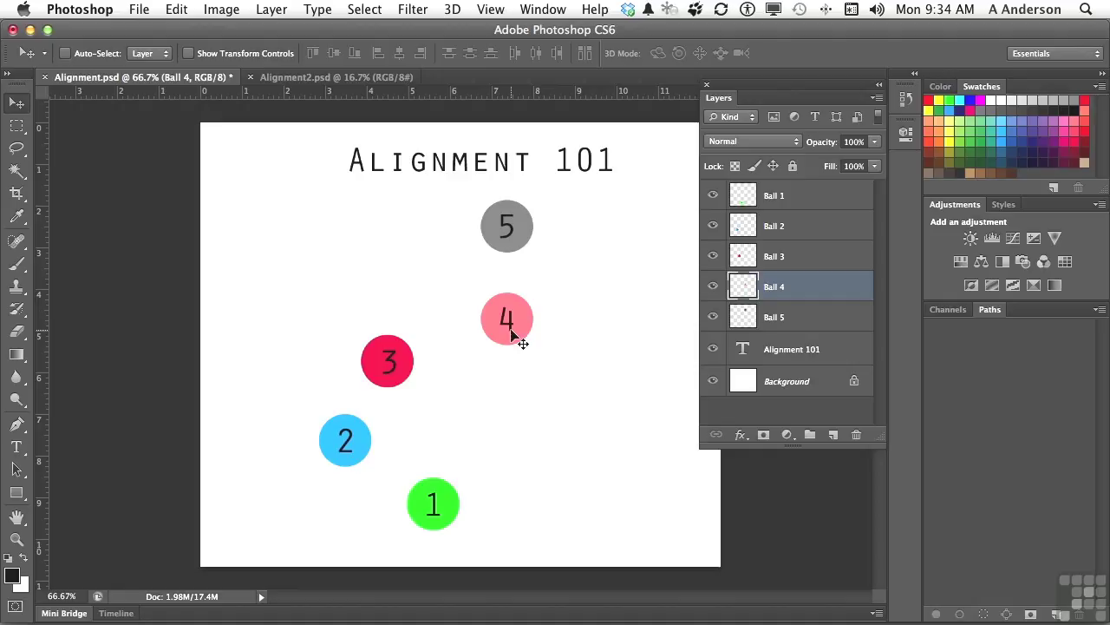
click(799, 253)
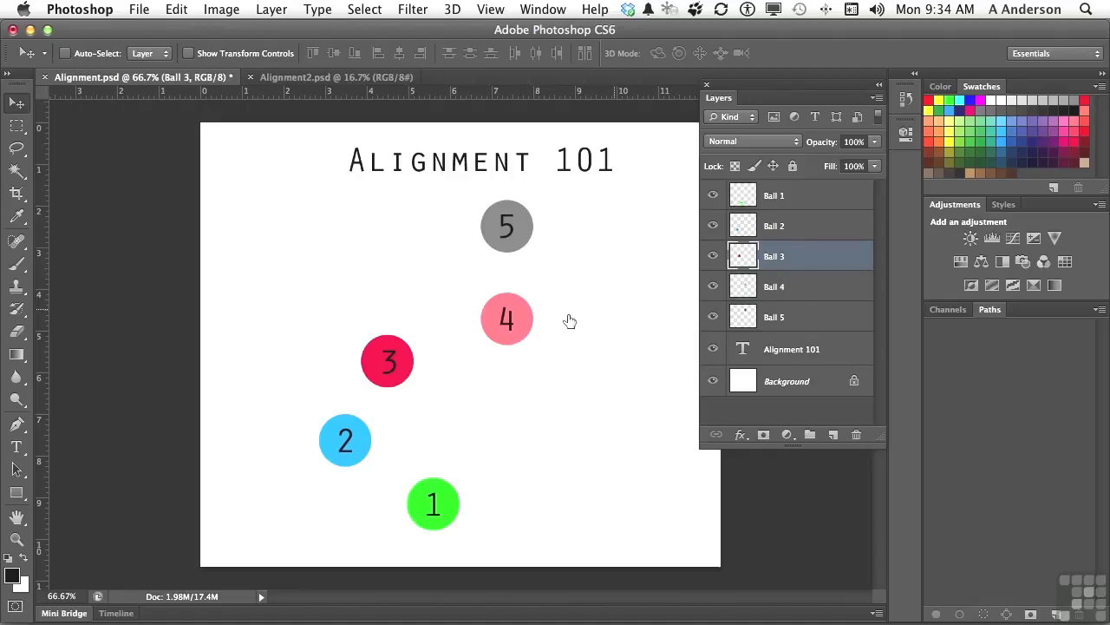
drag(413, 377, 516, 409)
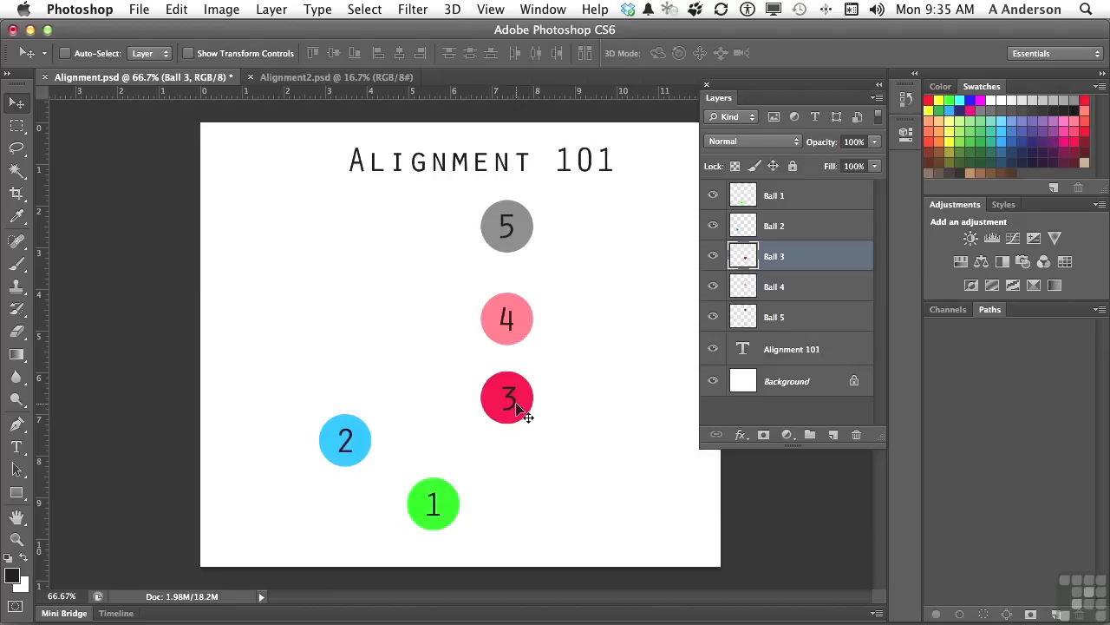
- Pick Ball 1 and Ball 5 directly on the canvas, moving Ball 1 down and left and Ball 5 just under the title's start
super+click(439, 508)
drag(439, 508, 410, 524)
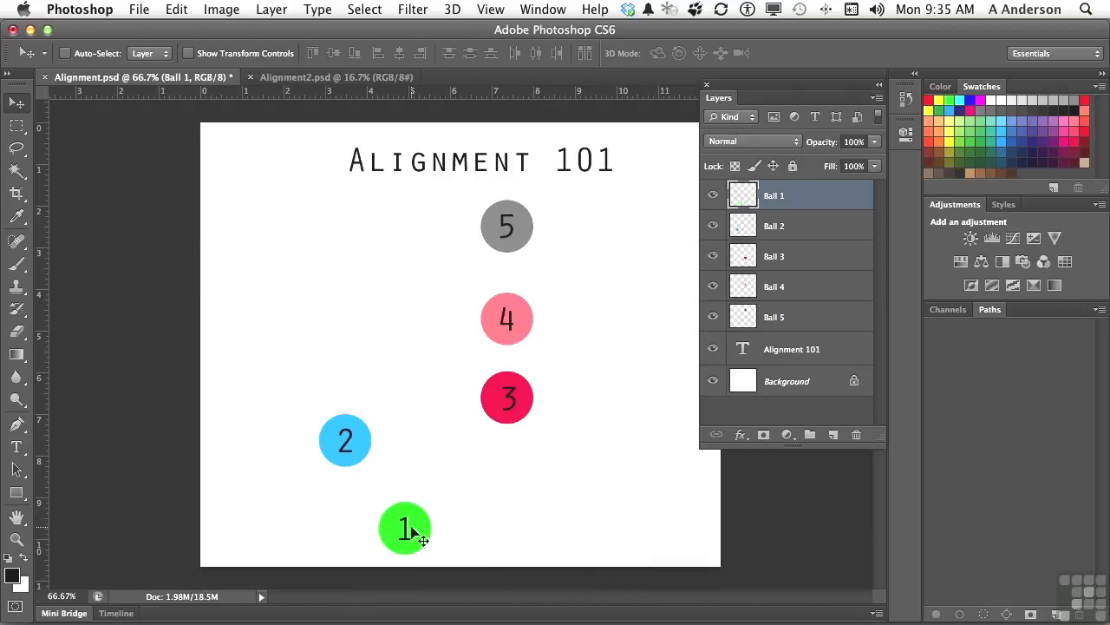
super+click(504, 225)
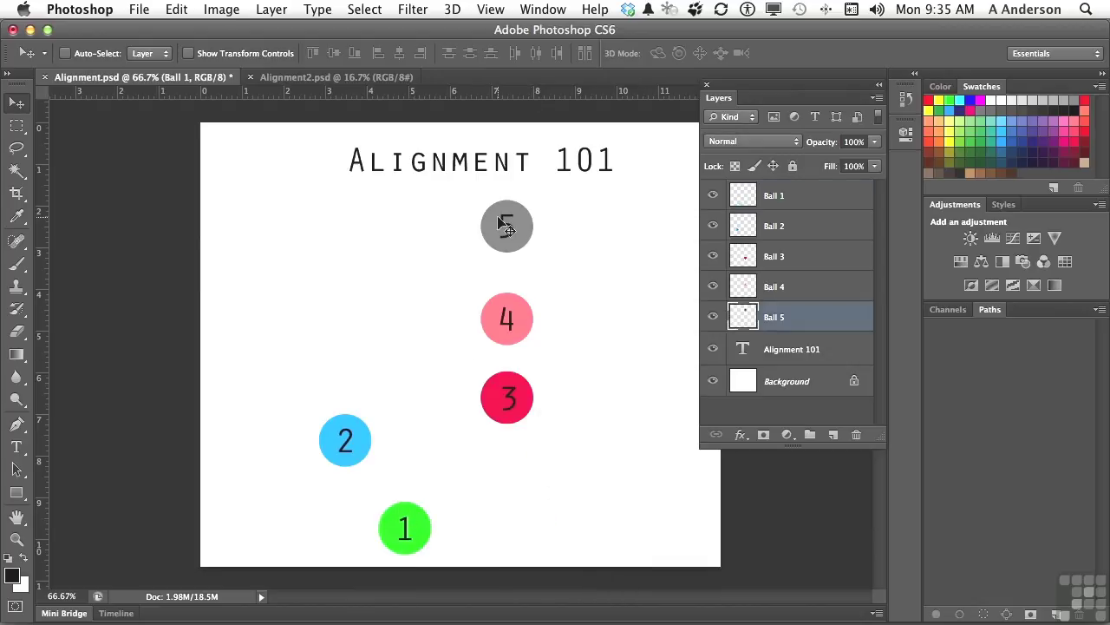
drag(505, 225, 373, 201)
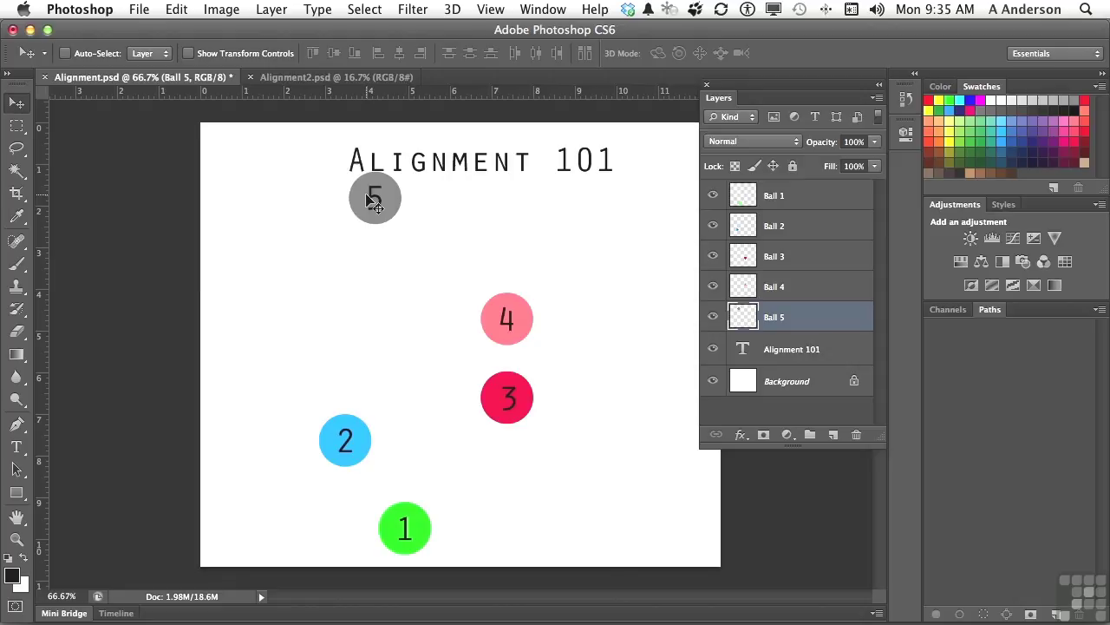
- Turn on Auto-Select for layers and select Ball 4, Ball 3 and Ball 2 in turn on the canvas
click(67, 54)
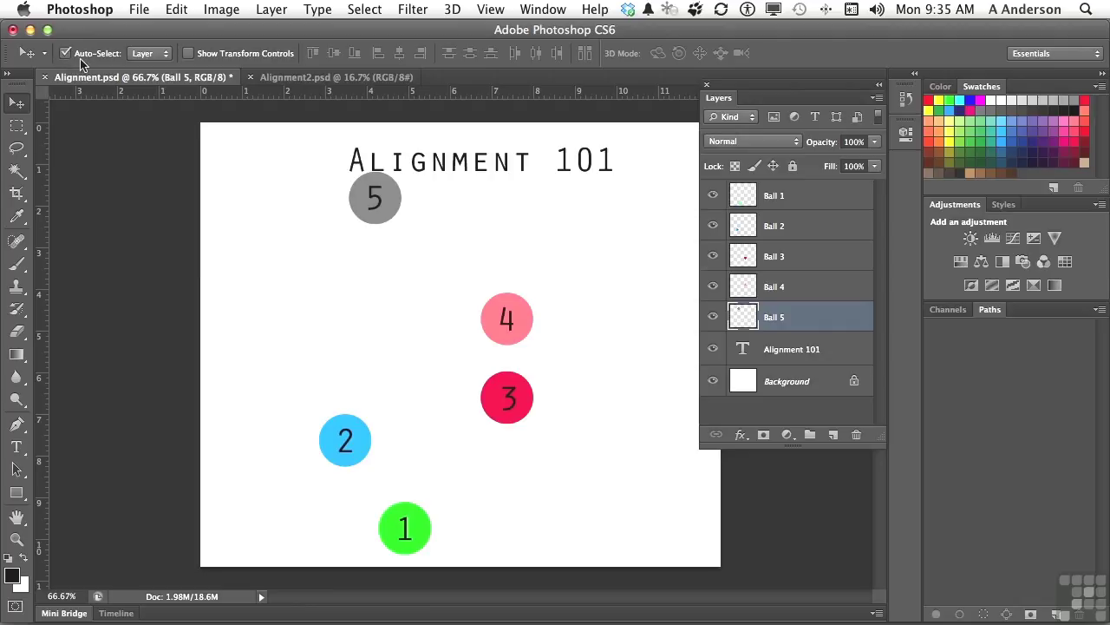
click(506, 326)
click(510, 403)
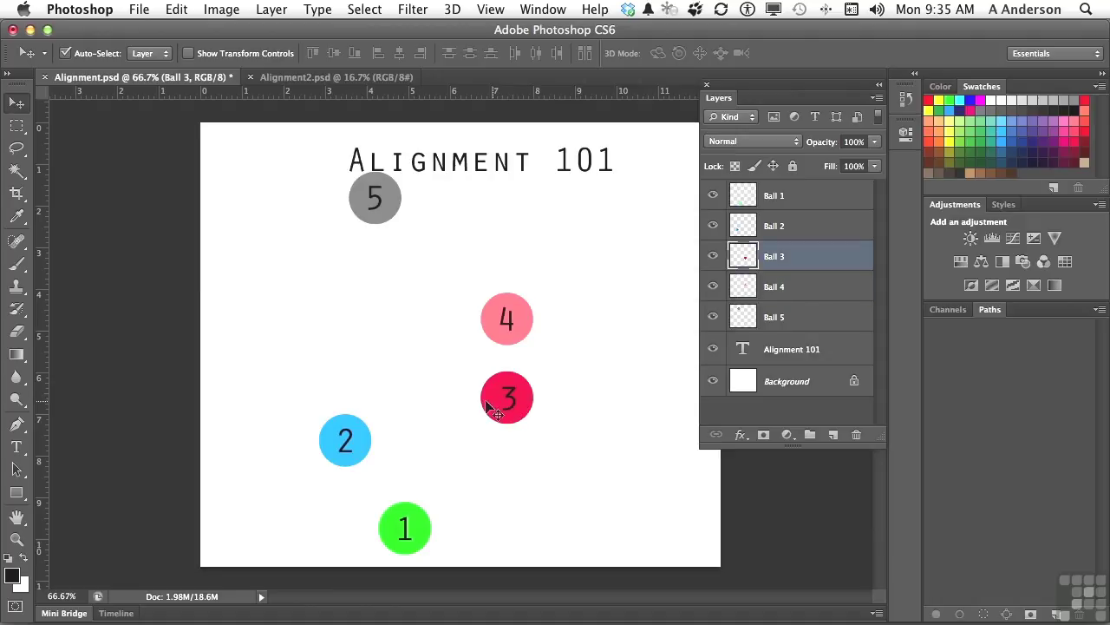
click(351, 444)
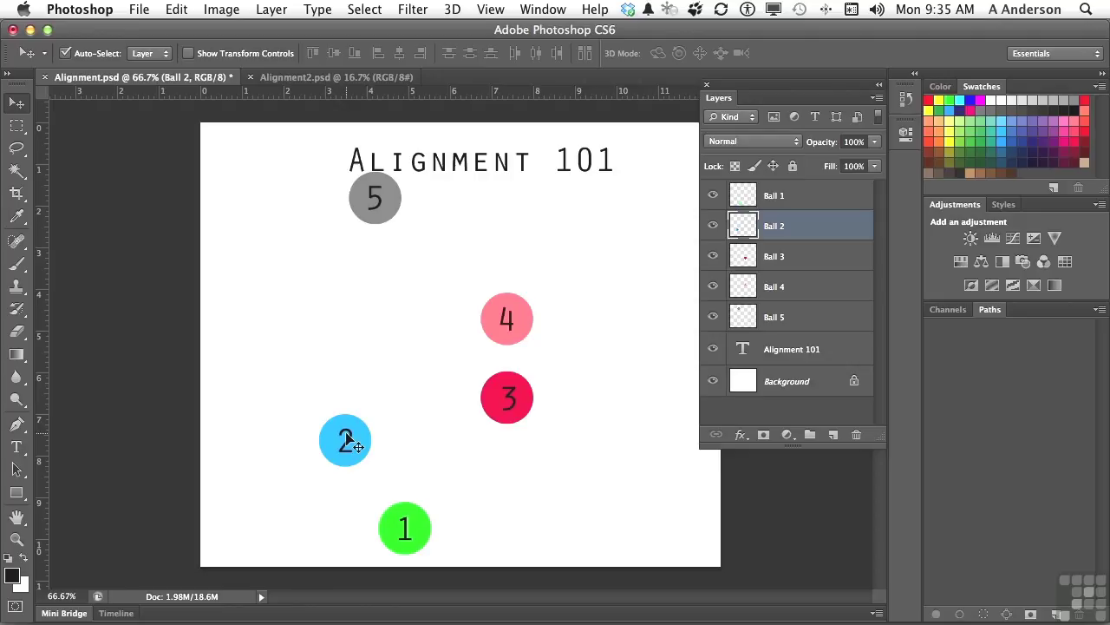
click(136, 55)
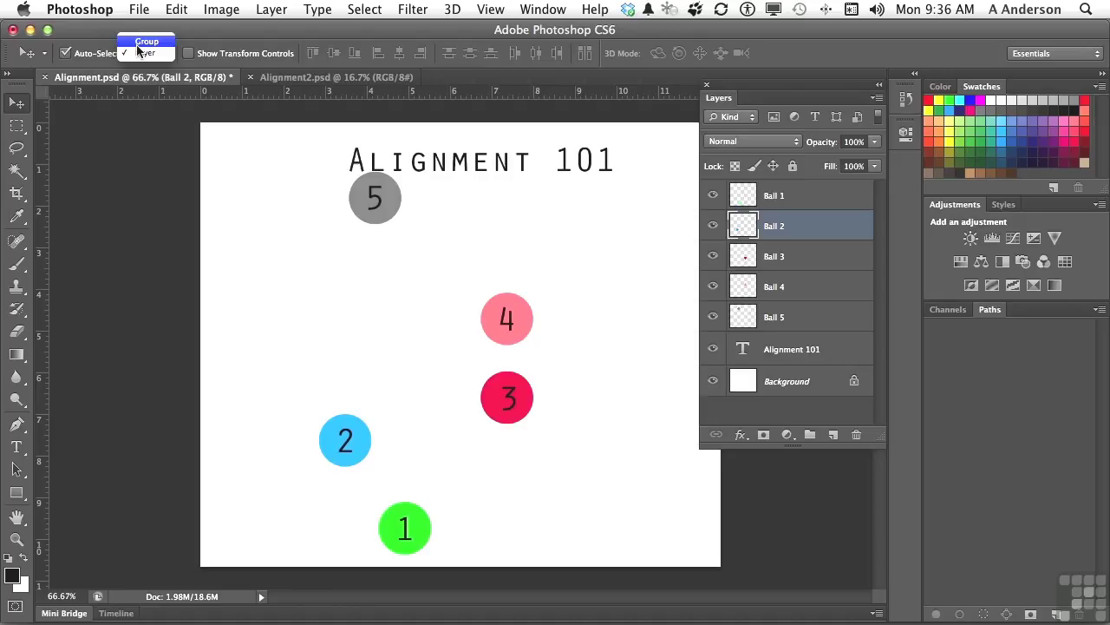
click(278, 220)
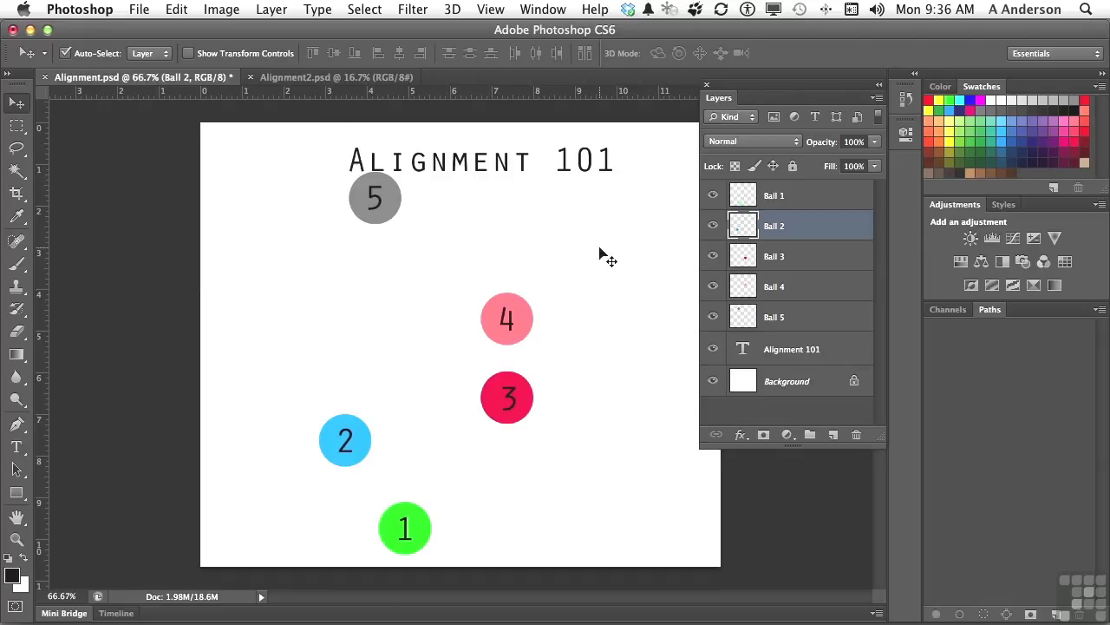
- Select layers Ball 1 through Ball 5 and try aligning them by top edges and by vertical centers, undoing each alignment
click(812, 198)
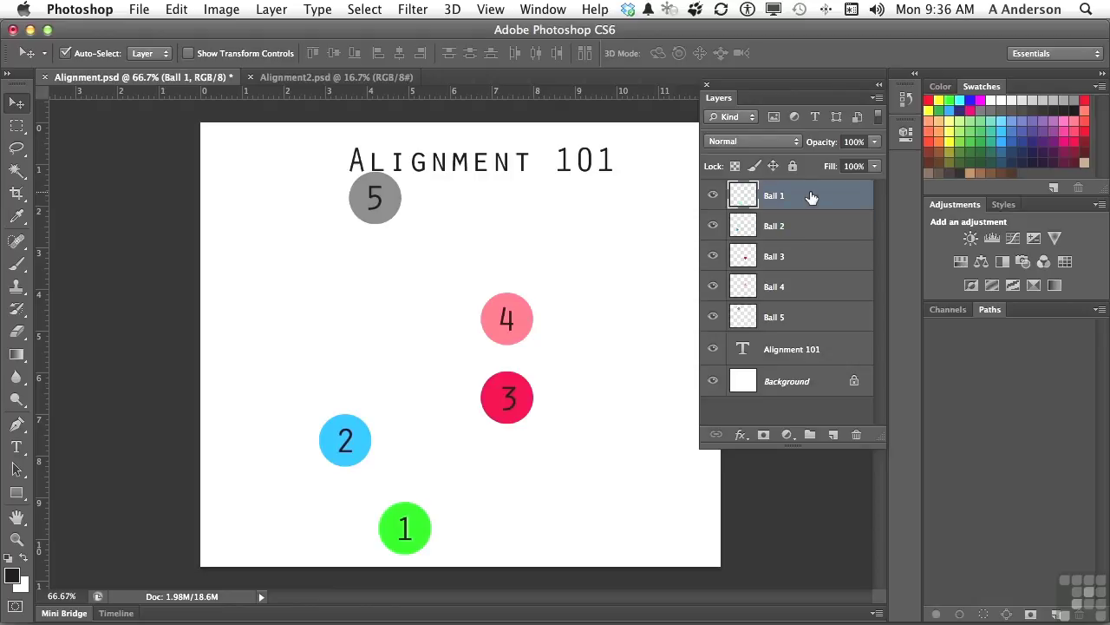
shift+click(806, 322)
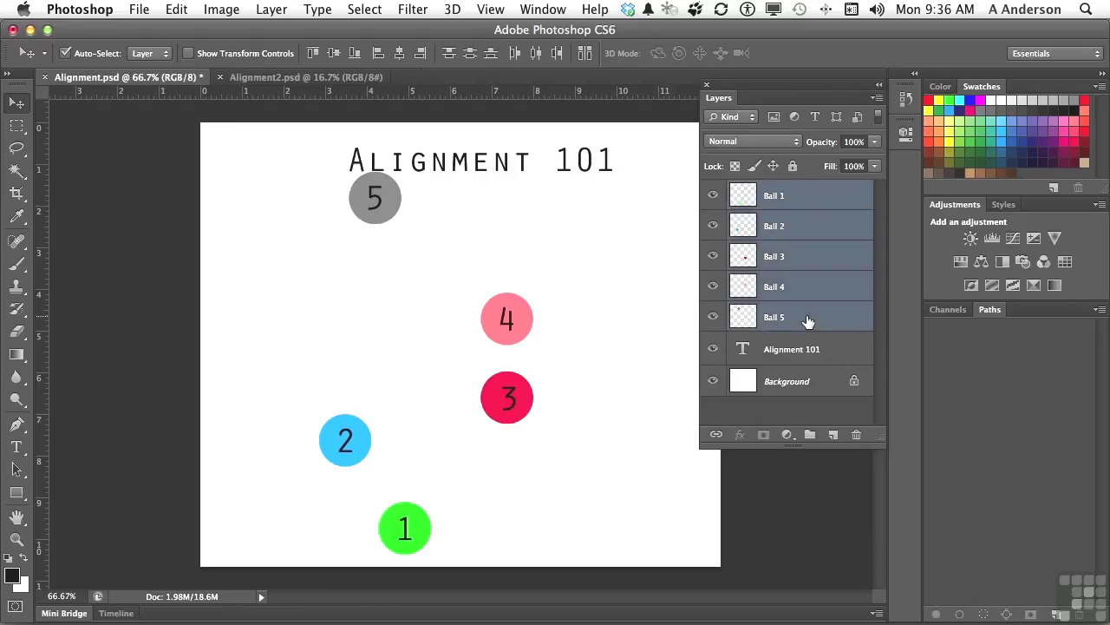
click(314, 55)
key(super+z)
click(334, 54)
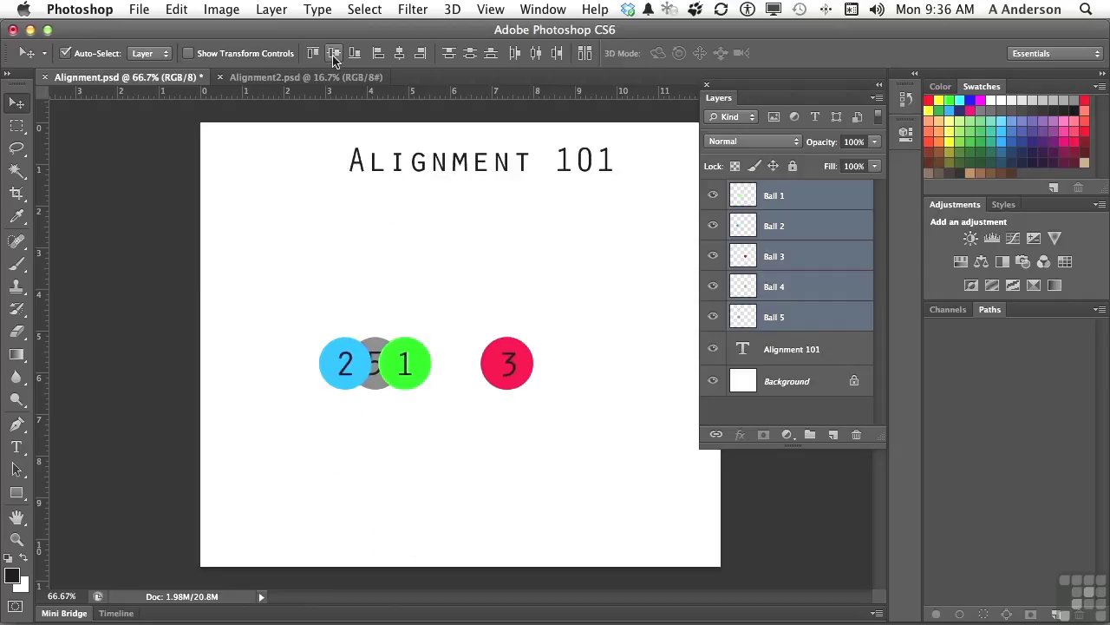
key(super+z)
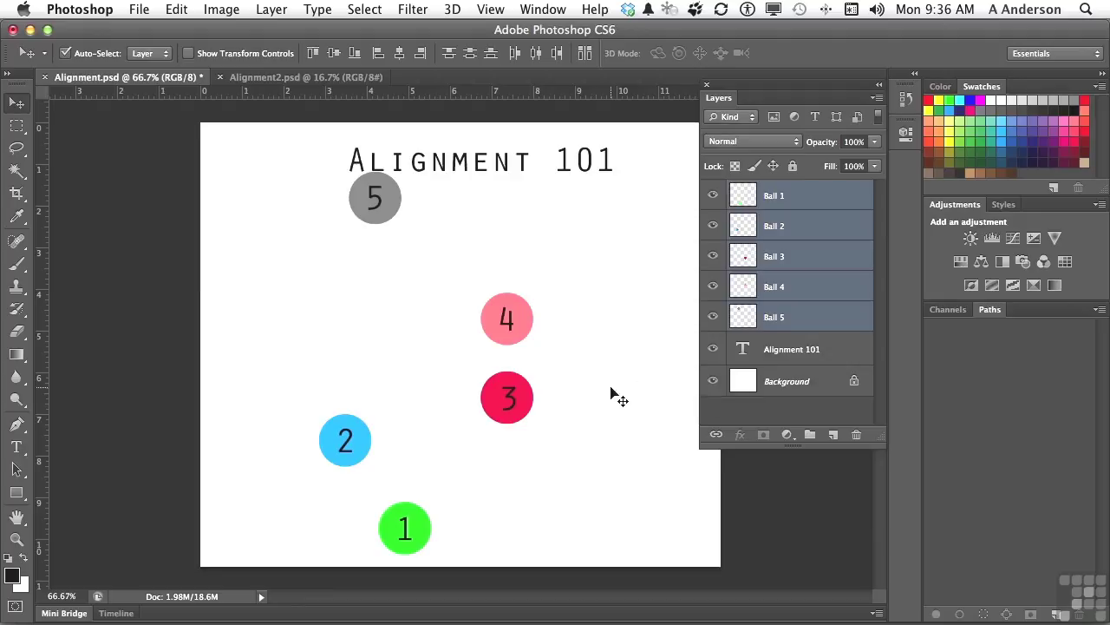
- Move Ball 1 to the lower right of the canvas, and try aligning all five ball layers by right edges, undoing the alignment
drag(402, 529, 596, 530)
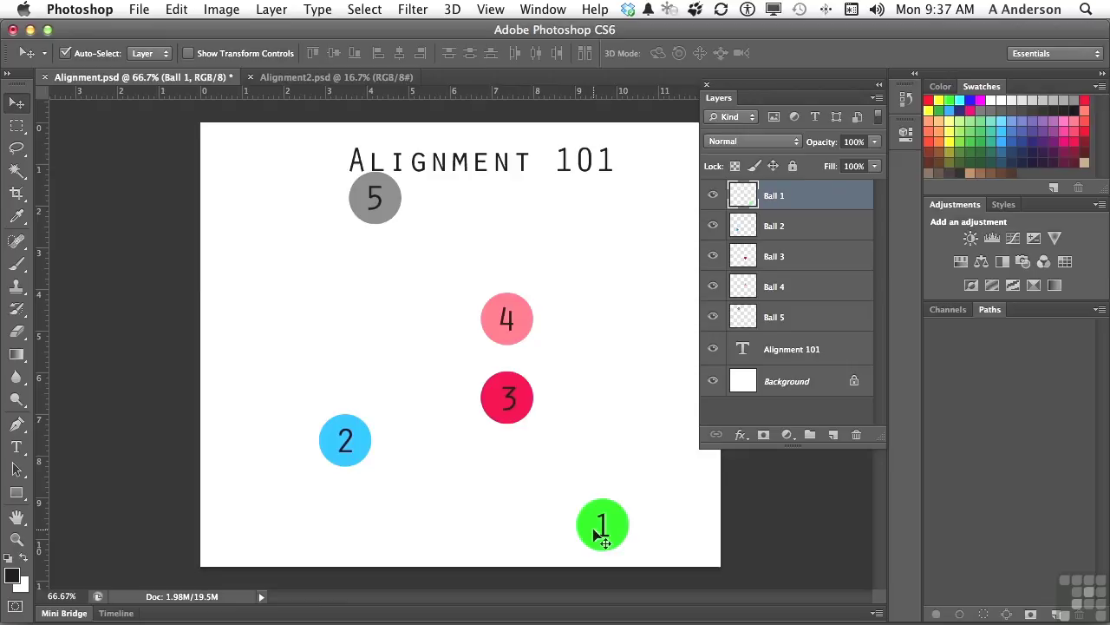
shift+click(797, 321)
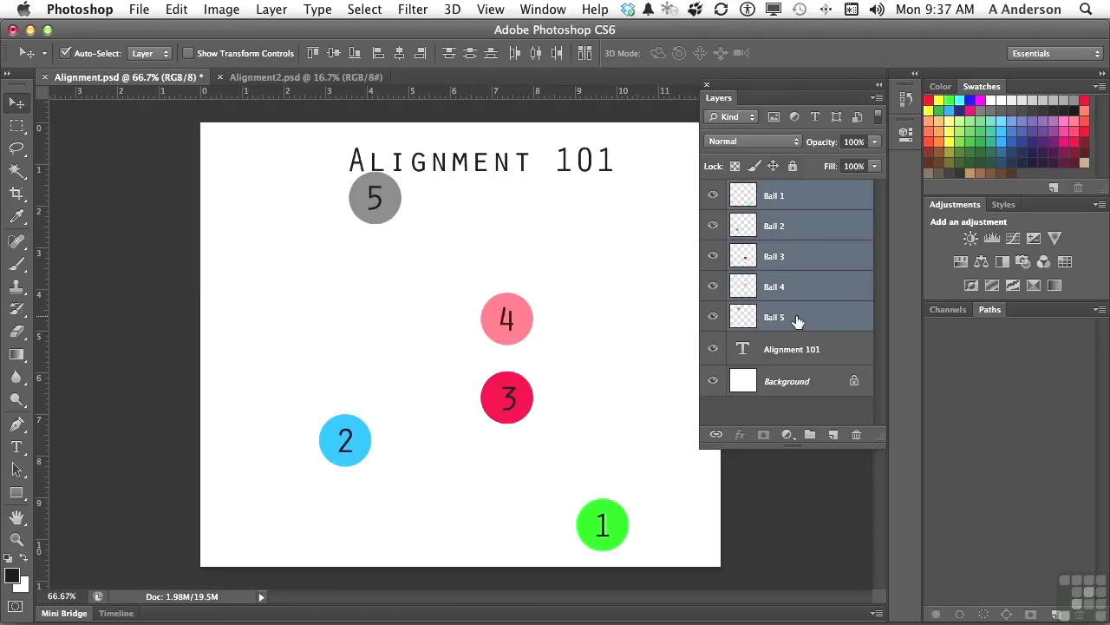
click(422, 59)
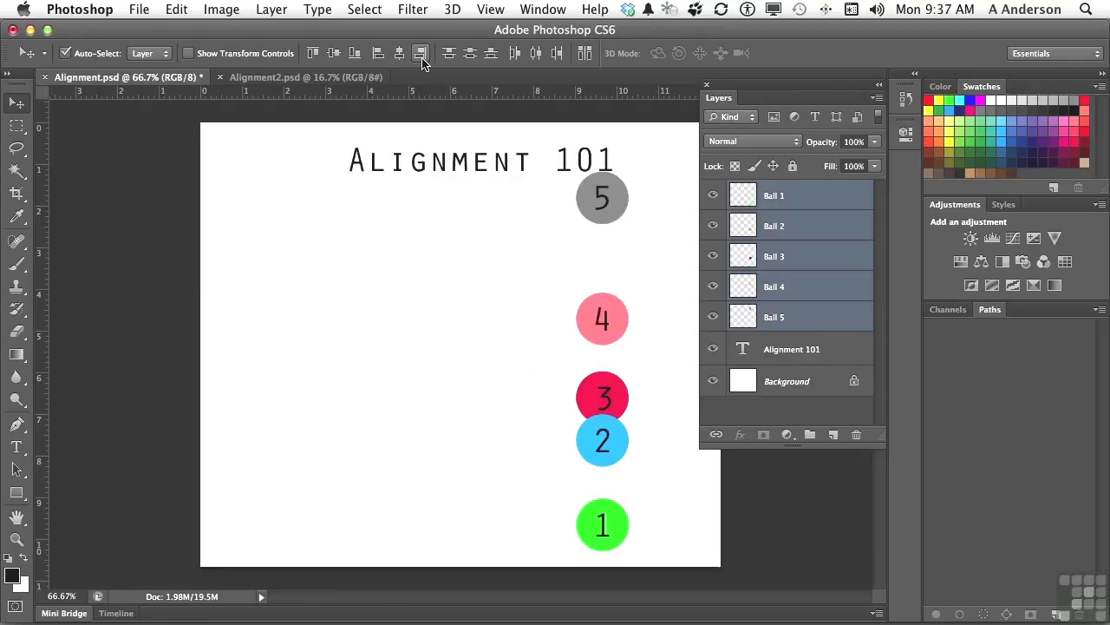
key(super+z)
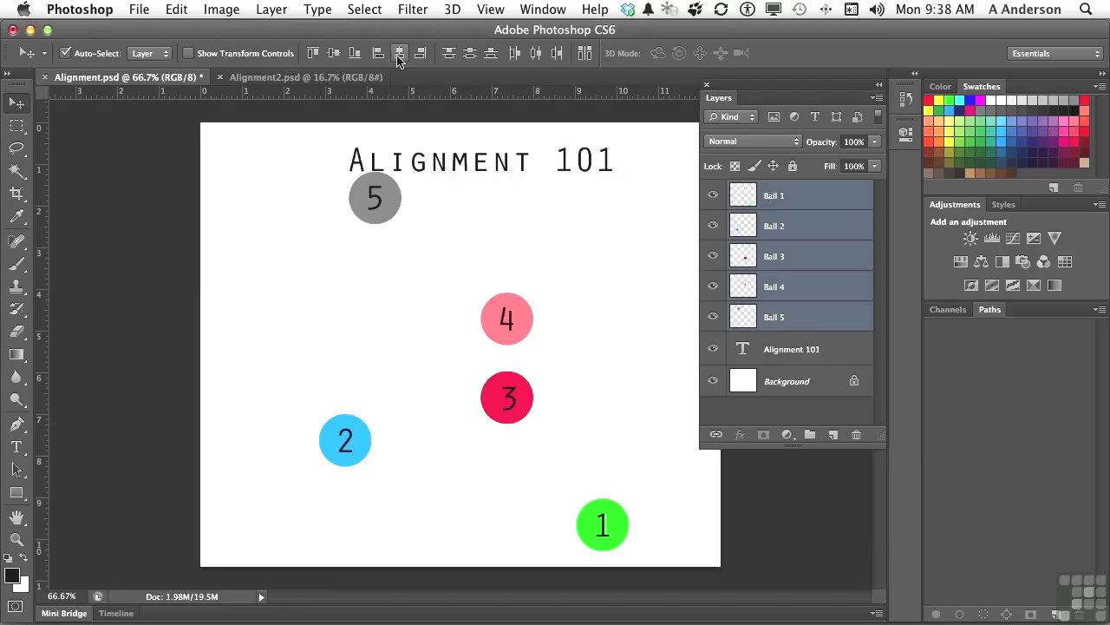
- Align the five selected ball layers by their horizontal centers
click(399, 55)
key(super+z)
click(400, 55)
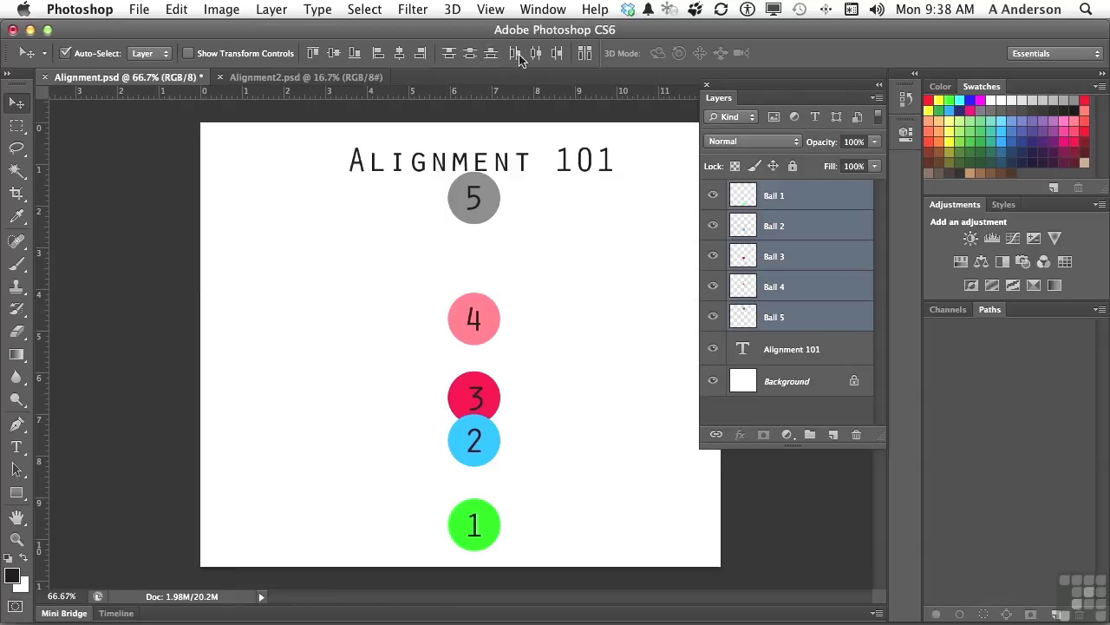
- Distribute the five selected ball layers evenly by their vertical centers
click(470, 53)
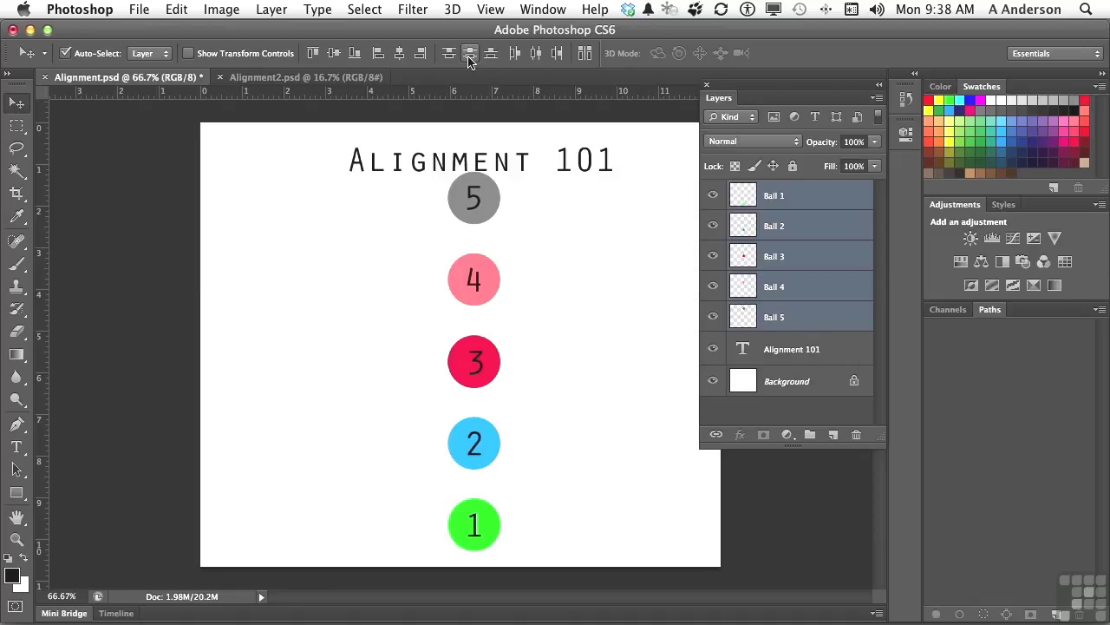
- In Alignment2.psd, select Layer 1 through Layer 4 and auto-align the four barn photo pieces with the Auto projection
click(265, 79)
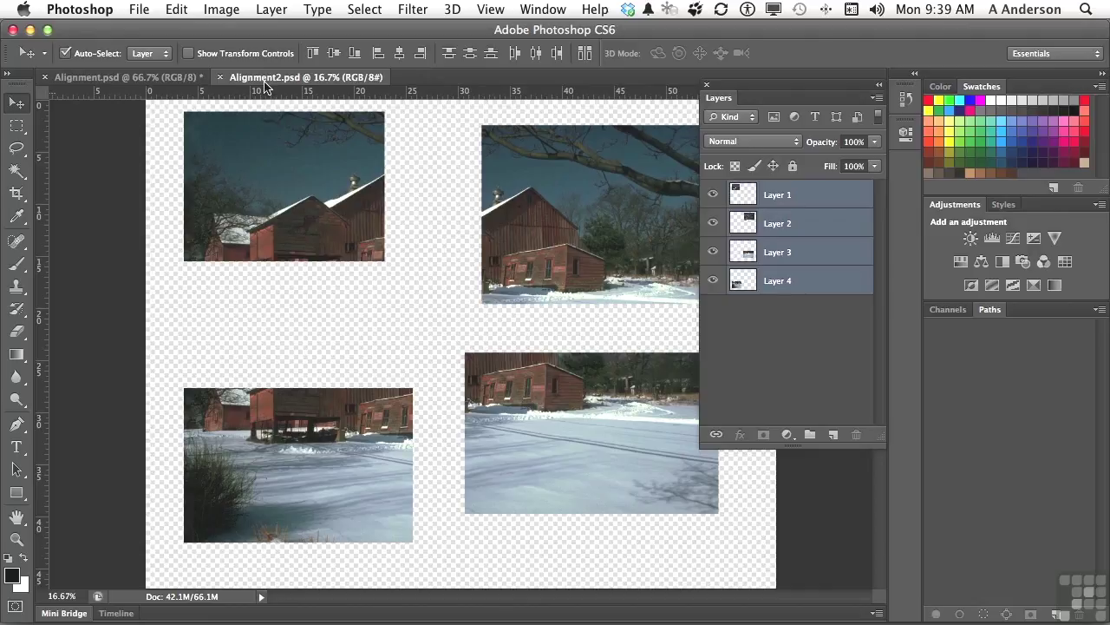
click(786, 304)
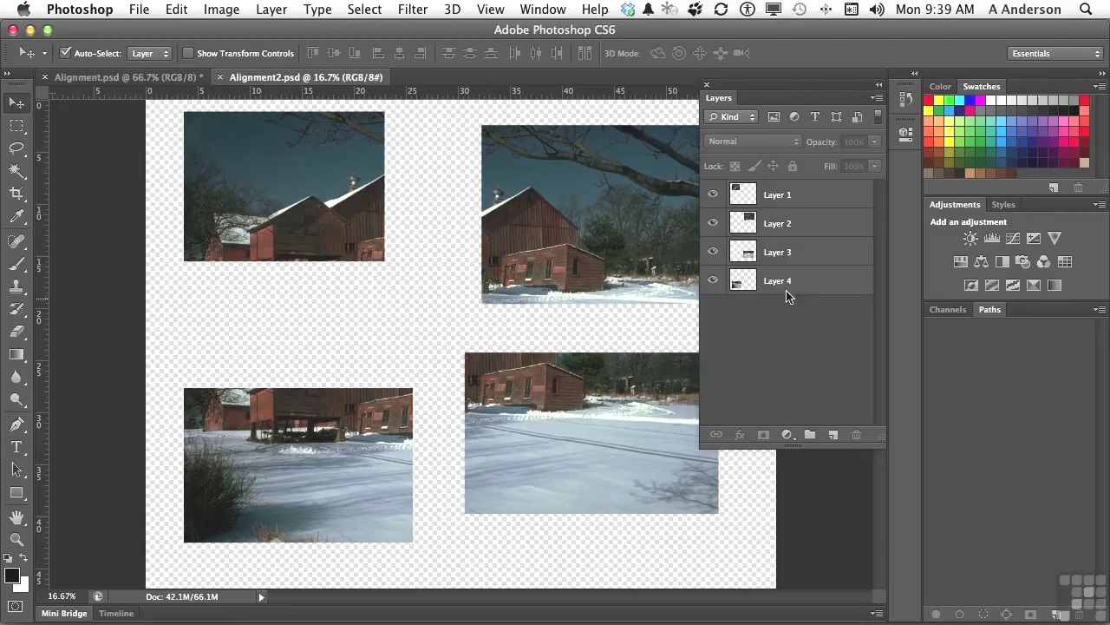
click(774, 201)
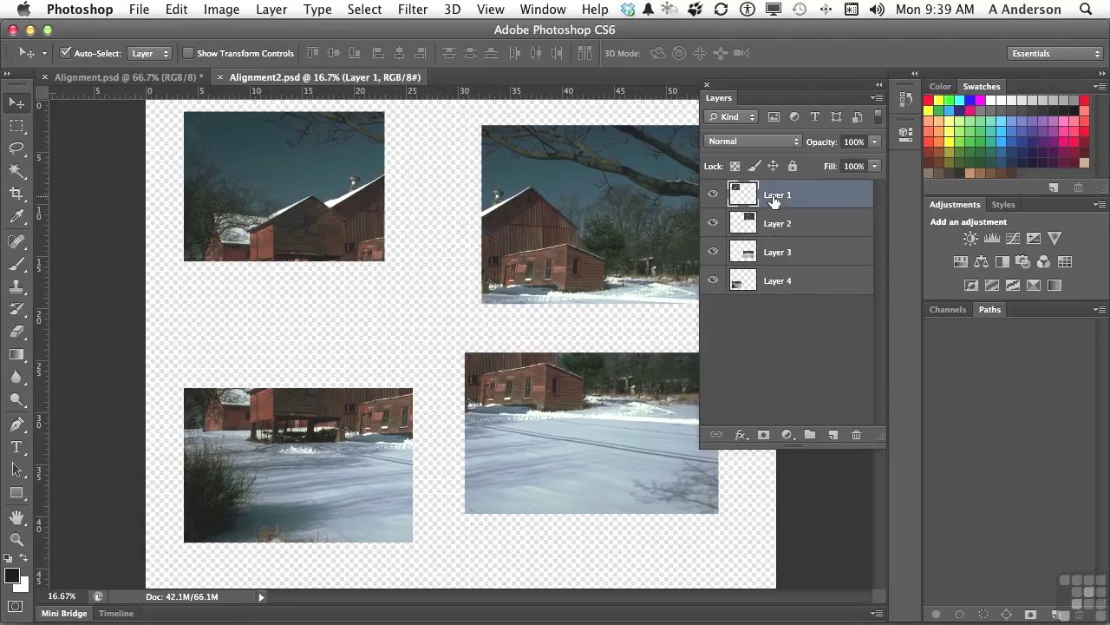
shift+click(784, 276)
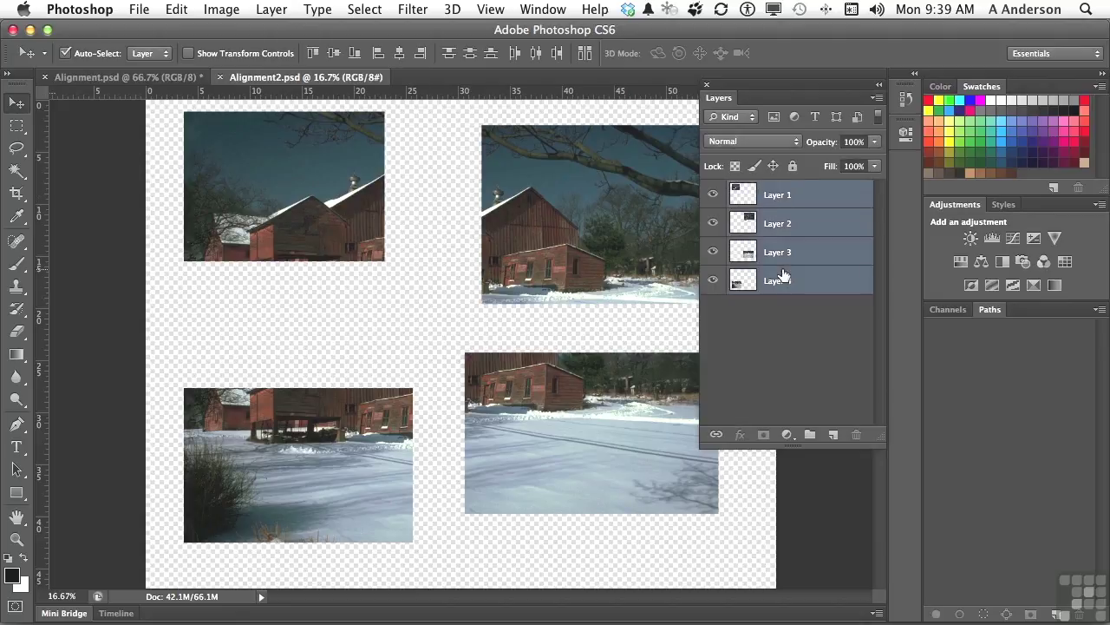
click(586, 53)
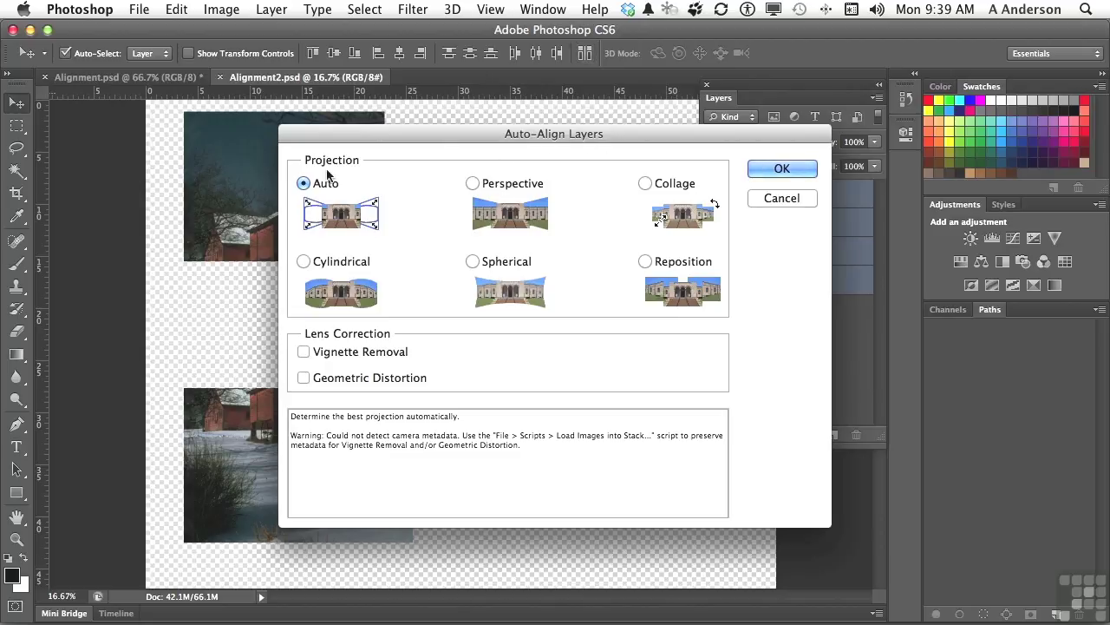
click(785, 169)
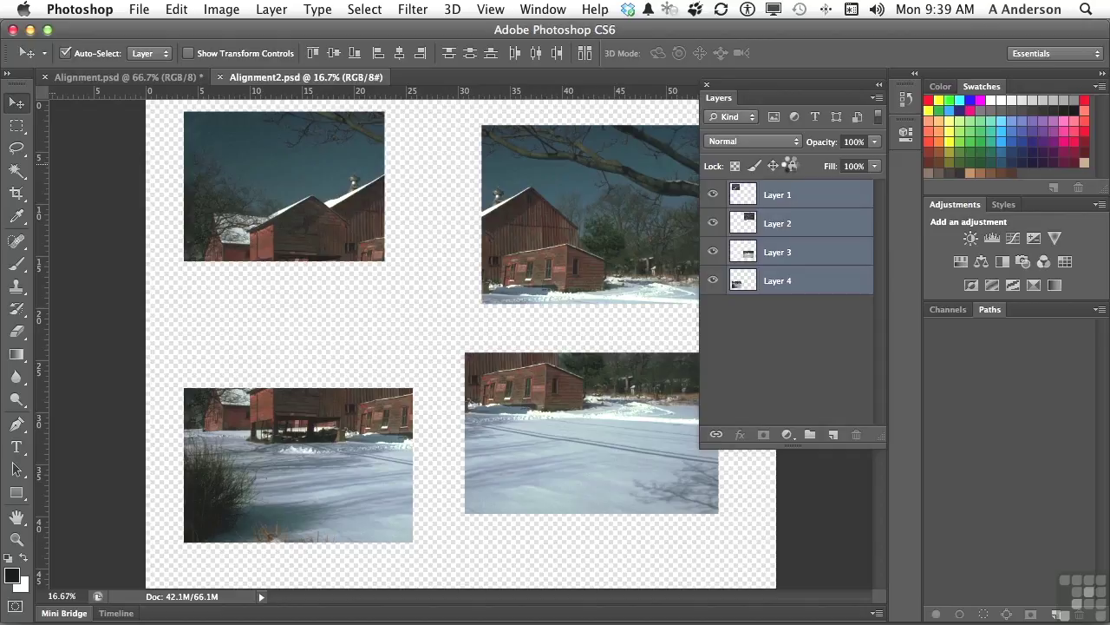